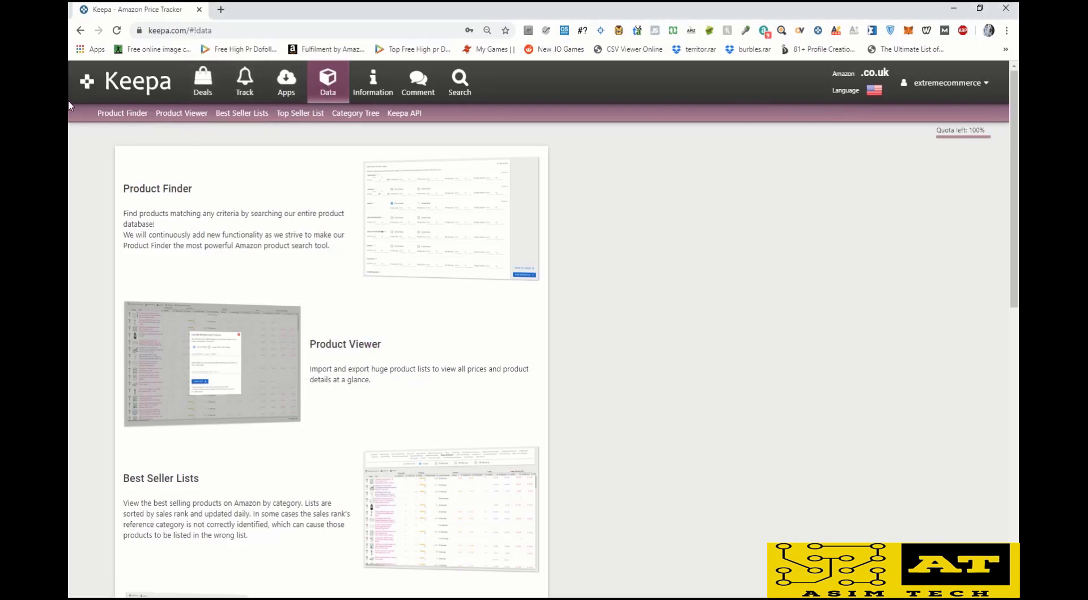
Open the Product Finder and look over its Sales Rank & Price Types filters
{"action": "left_click", "coordinate": [129, 115]}
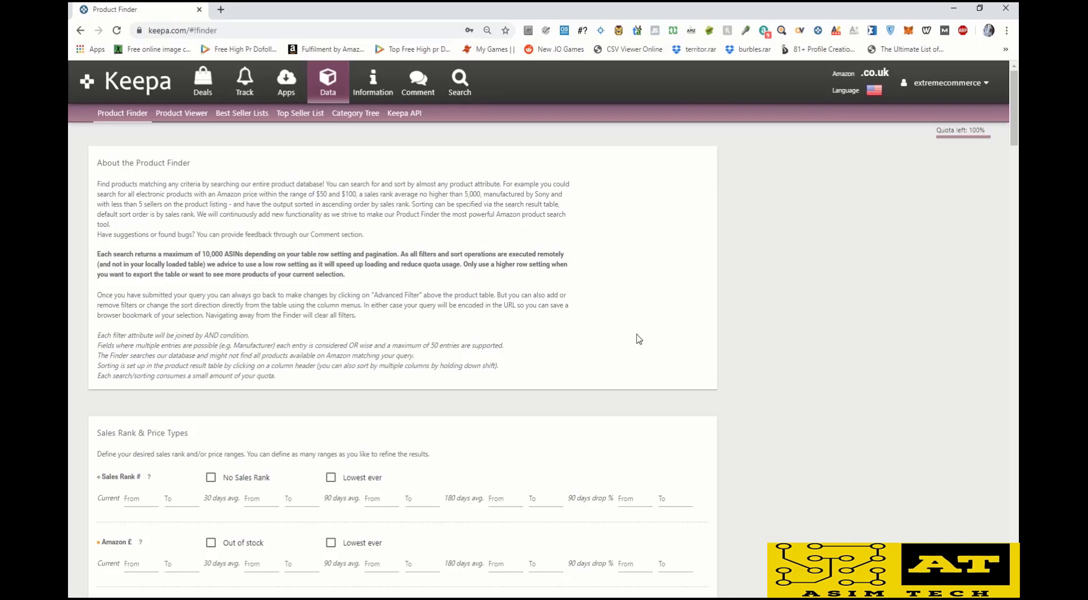
{"action": "scroll", "coordinate": [639, 338], "scroll_direction": "down", "scroll_amount": 3}
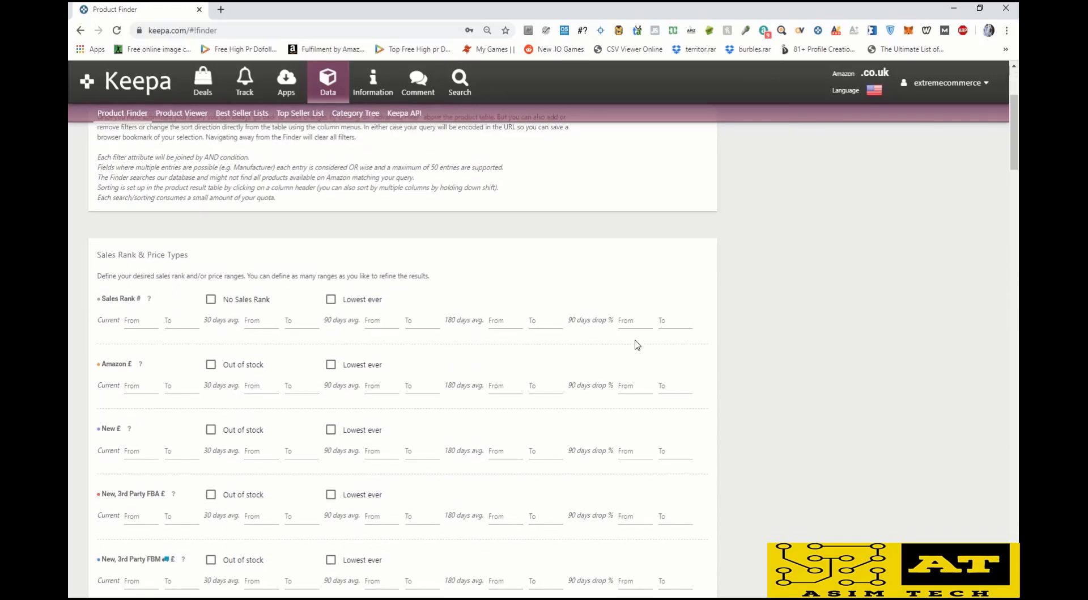
{"action": "scroll", "coordinate": [637, 344], "scroll_direction": "down", "scroll_amount": 2}
{"action": "scroll", "coordinate": [638, 344], "scroll_direction": "up", "scroll_amount": 1}
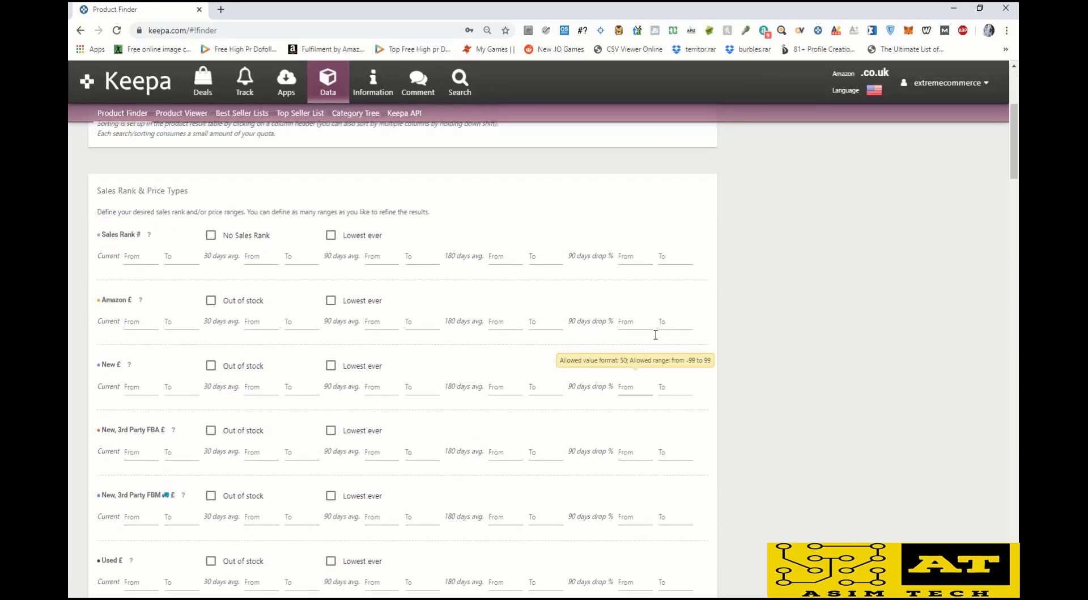
{"action": "left_click_drag", "start_coordinate": [1011, 149], "coordinate": [970, 218]}
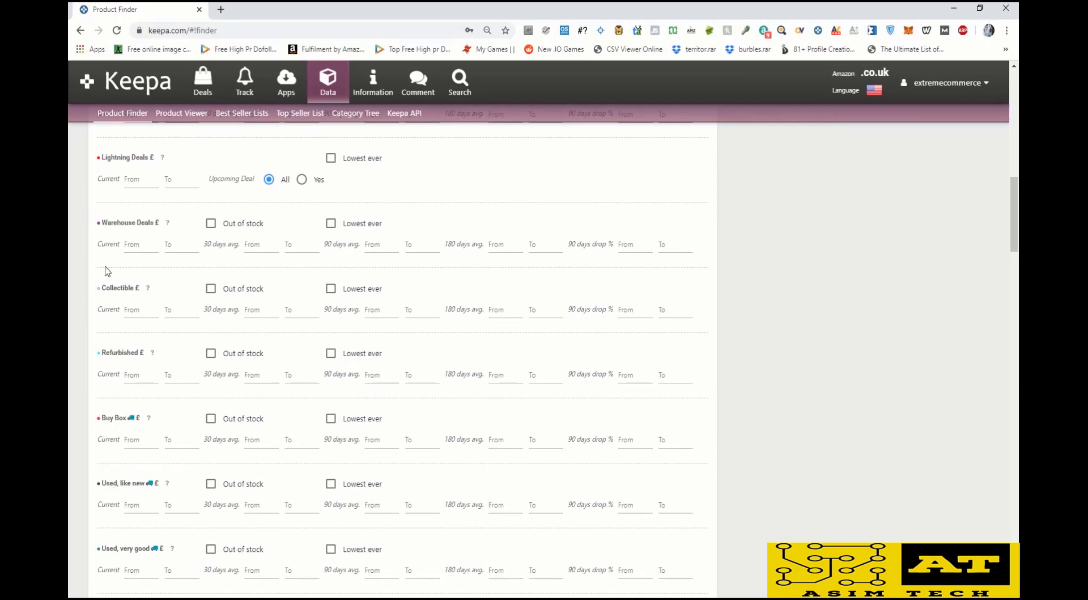
{"action": "scroll", "coordinate": [106, 487], "scroll_direction": "up", "scroll_amount": 8}
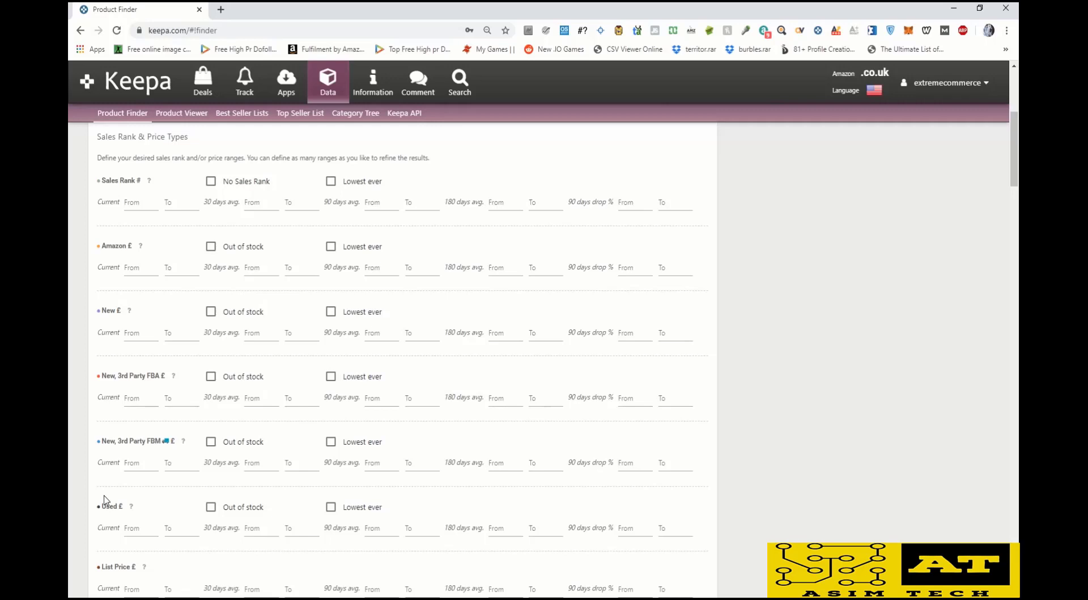
{"action": "scroll", "coordinate": [88, 439], "scroll_direction": "up", "scroll_amount": 3}
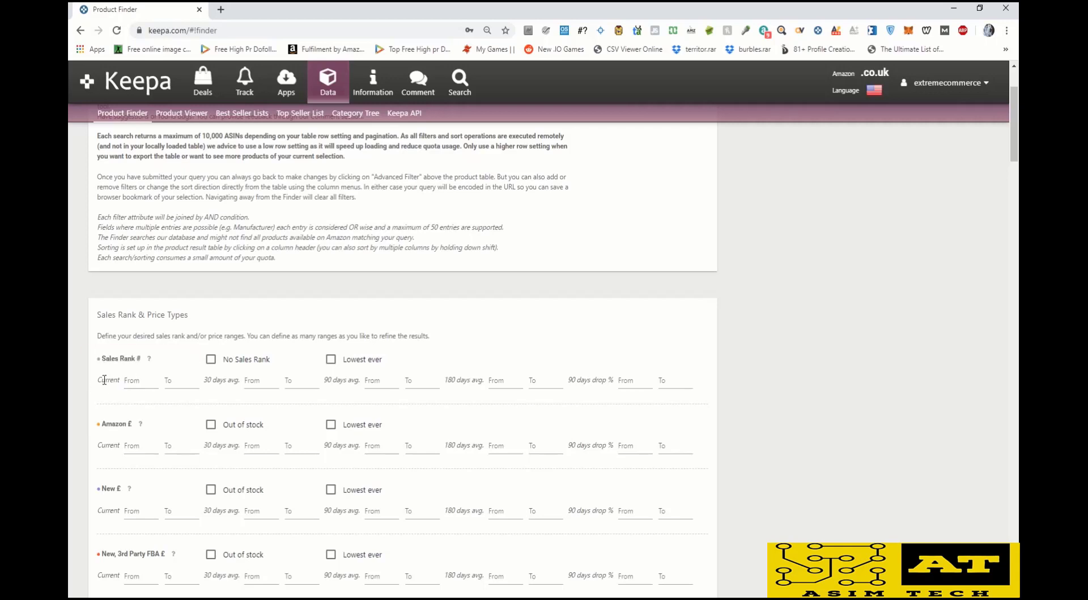
Set the current Sales Rank range from 1 to 50000
{"action": "mouse_move", "coordinate": [150, 361]}
{"action": "left_click_drag", "start_coordinate": [115, 358], "coordinate": [137, 358]}
{"action": "left_click", "coordinate": [97, 361]}
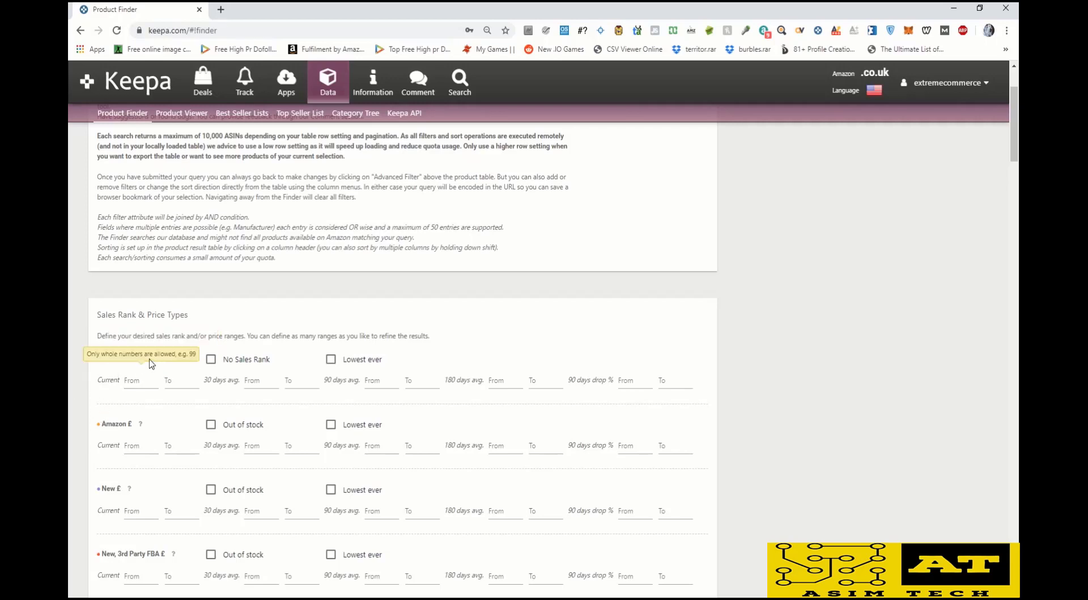
{"action": "mouse_move", "coordinate": [150, 362]}
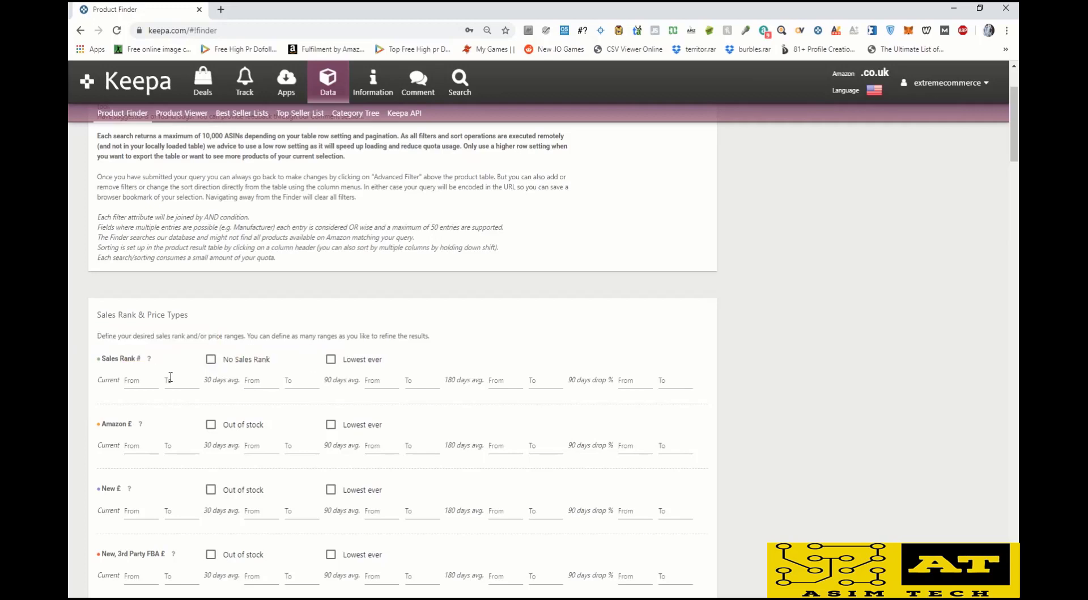
{"action": "left_click", "coordinate": [136, 384]}
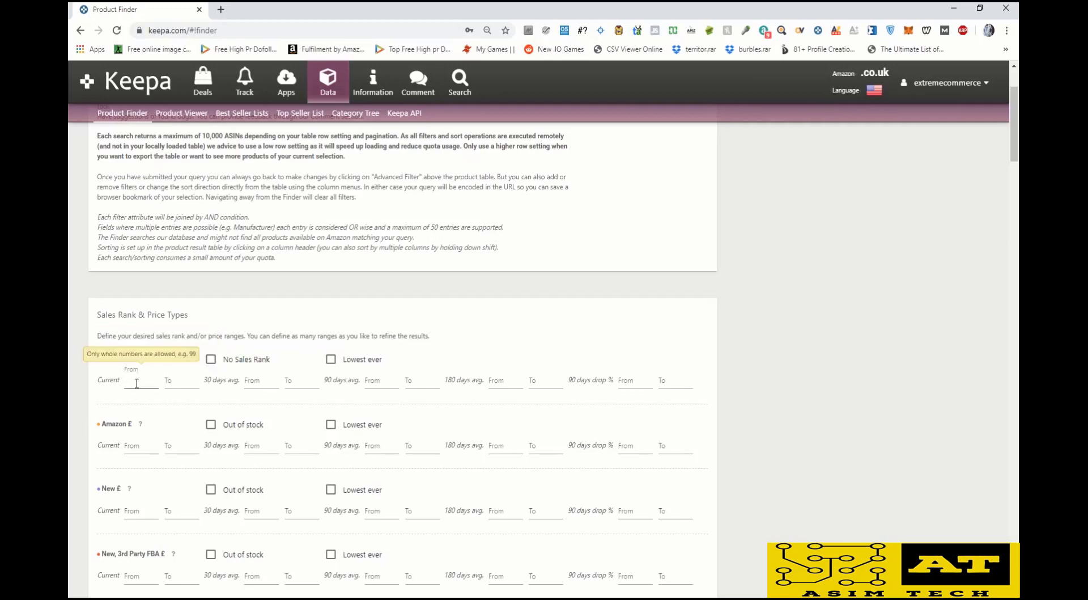
{"action": "type", "text": "1"}
{"action": "key", "text": "Tab"}
{"action": "type", "text": "50000"}
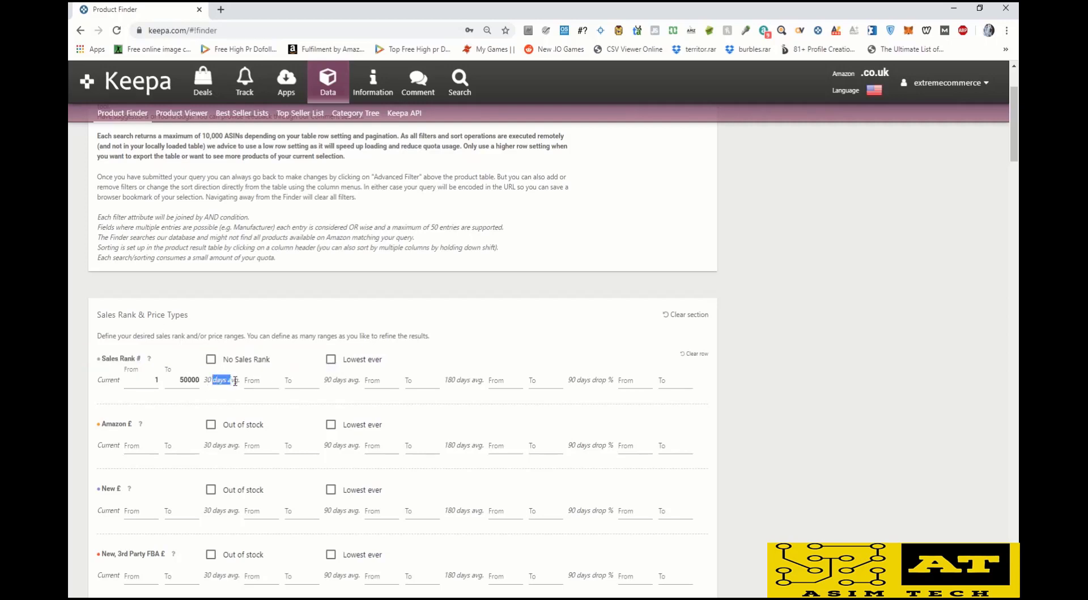
{"action": "left_click_drag", "start_coordinate": [331, 380], "coordinate": [338, 382]}
{"action": "left_click_drag", "start_coordinate": [457, 380], "coordinate": [480, 381]}
{"action": "left_click", "coordinate": [809, 389]}
{"action": "left_click", "coordinate": [377, 382]}
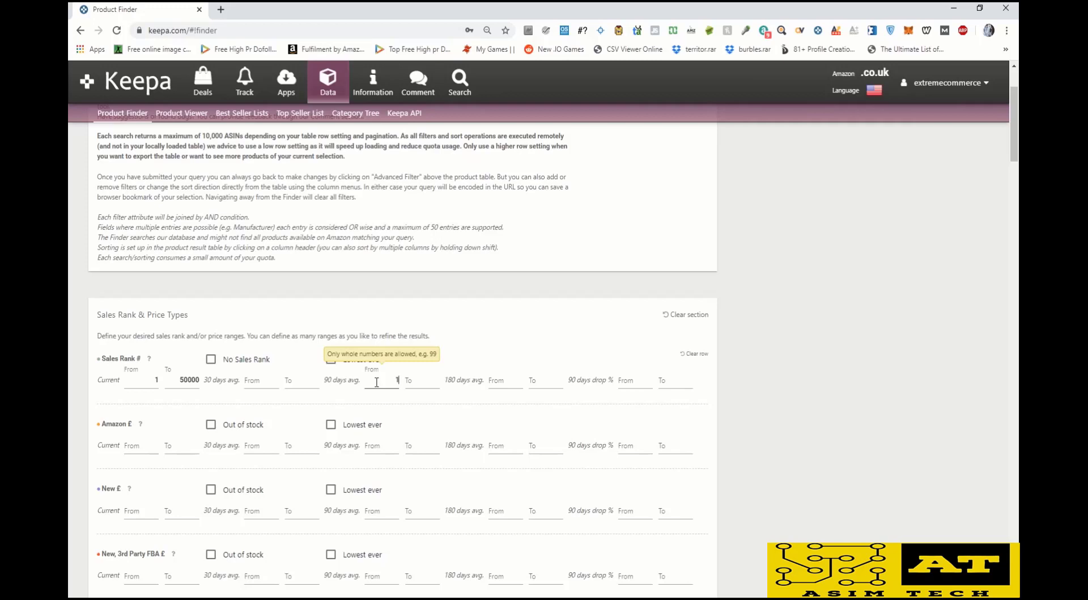
{"action": "key", "text": "Tab"}
{"action": "type", "text": "5000"}
{"action": "key", "text": "BackSpace"}
{"action": "key", "text": "BackSpace"}
{"action": "key", "text": "BackSpace"}
{"action": "key", "text": "BackSpace"}
{"action": "key", "text": "shift+Tab"}
{"action": "key", "text": "BackSpace"}
{"action": "left_click", "coordinate": [770, 379]}
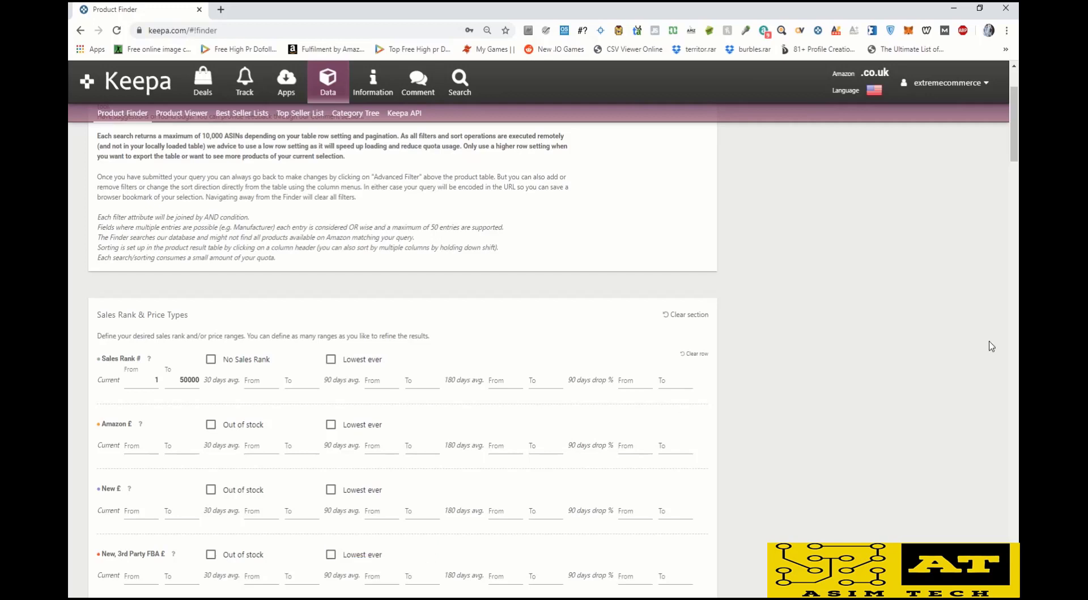
Restrict the Amazon price filter to products that are out of stock at Amazon
{"action": "double_click", "coordinate": [583, 379]}
{"action": "left_click", "coordinate": [771, 404]}
{"action": "left_click_drag", "start_coordinate": [112, 424], "coordinate": [133, 424]}
{"action": "left_click", "coordinate": [80, 435]}
{"action": "scroll", "coordinate": [85, 437], "scroll_direction": "down", "scroll_amount": 1}
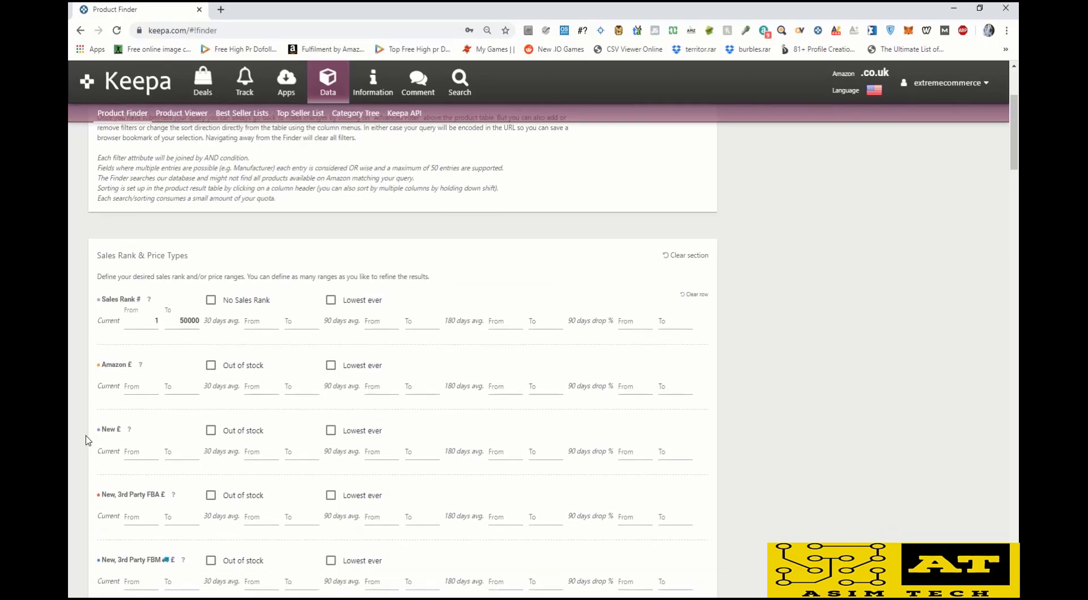
{"action": "left_click", "coordinate": [214, 371]}
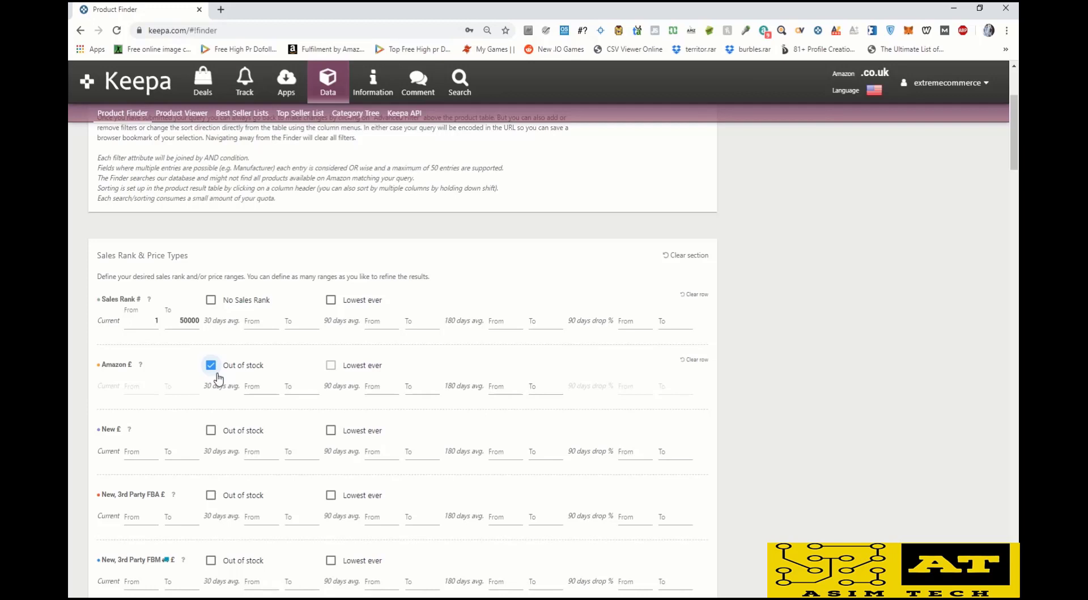
Set the current New price range from 15 to 200 pounds
{"action": "left_click", "coordinate": [147, 452]}
{"action": "left_click", "coordinate": [73, 451]}
{"action": "left_click", "coordinate": [142, 457]}
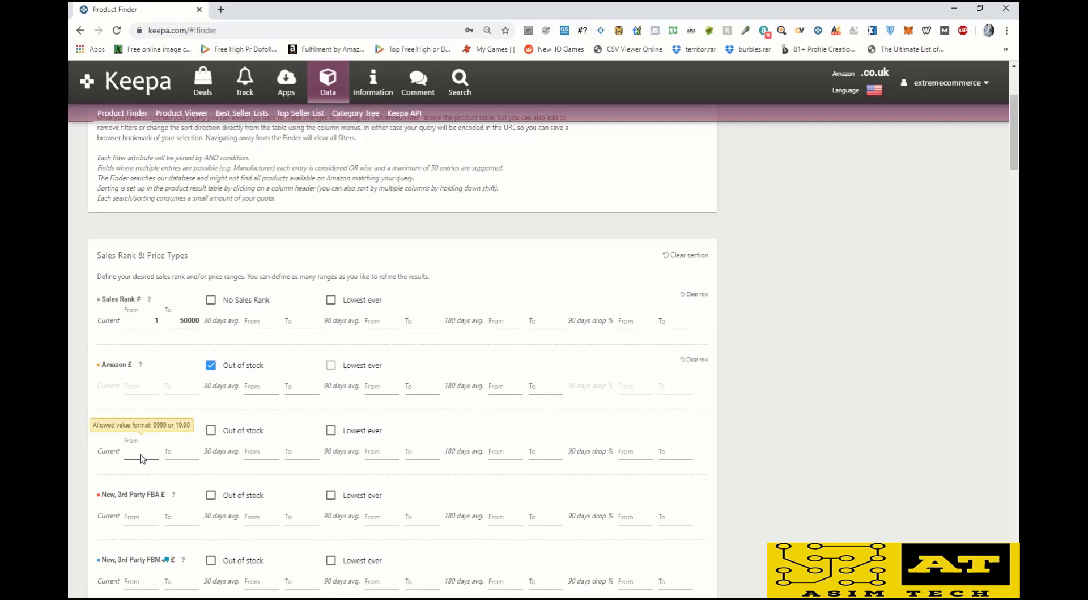
{"action": "type", "text": "15"}
{"action": "left_click", "coordinate": [86, 451]}
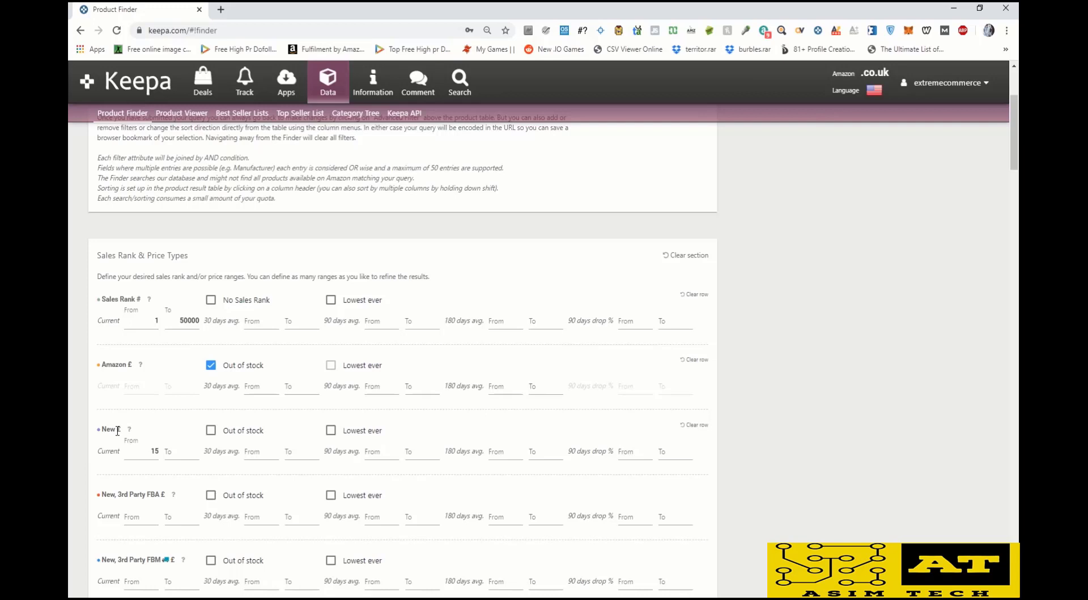
{"action": "left_click", "coordinate": [188, 452]}
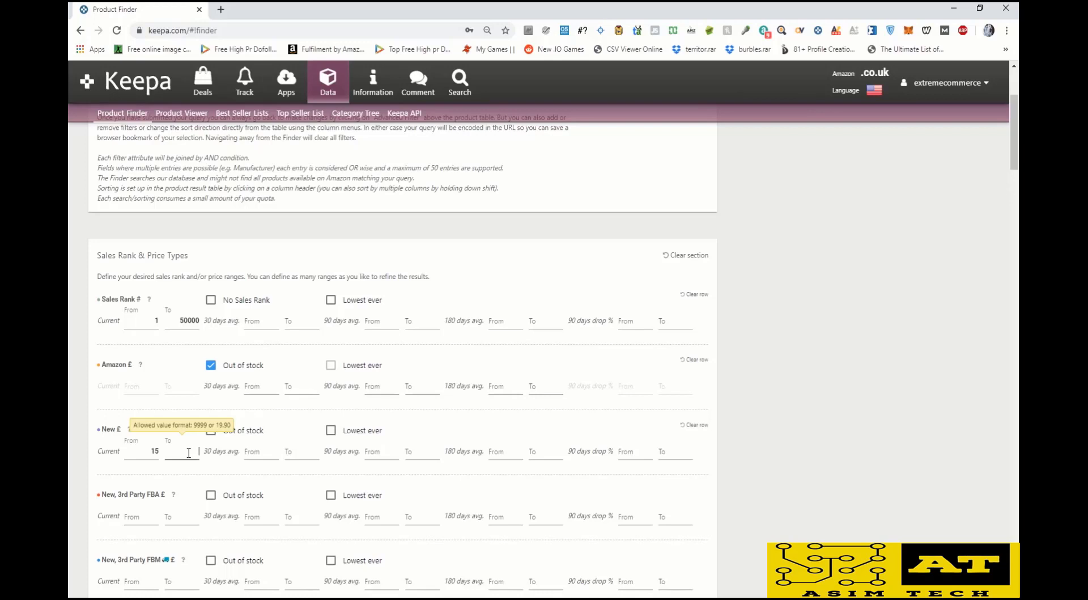
{"action": "type", "text": "200"}
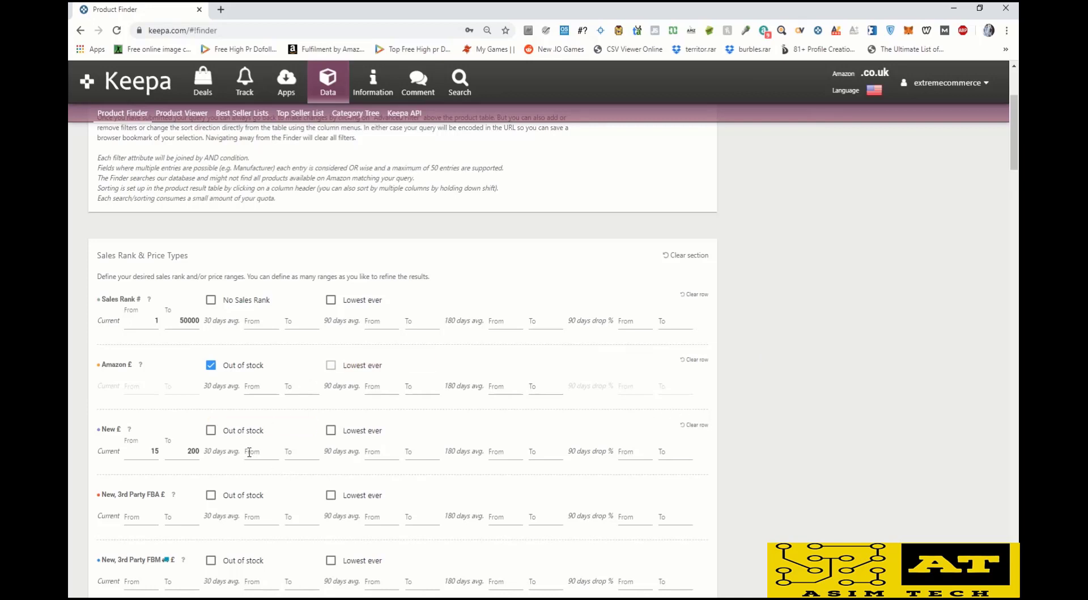
{"action": "left_click_drag", "start_coordinate": [336, 458], "coordinate": [395, 467]}
{"action": "left_click", "coordinate": [729, 446]}
{"action": "left_click_drag", "start_coordinate": [597, 452], "coordinate": [737, 452]}
{"action": "left_click", "coordinate": [737, 451]}
{"action": "left_click_drag", "start_coordinate": [345, 433], "coordinate": [387, 432]}
{"action": "left_click", "coordinate": [782, 433]}
Compare the New and the New, 3rd Party FBA price types using their help texts
{"action": "scroll", "coordinate": [164, 485], "scroll_direction": "down", "scroll_amount": 1}
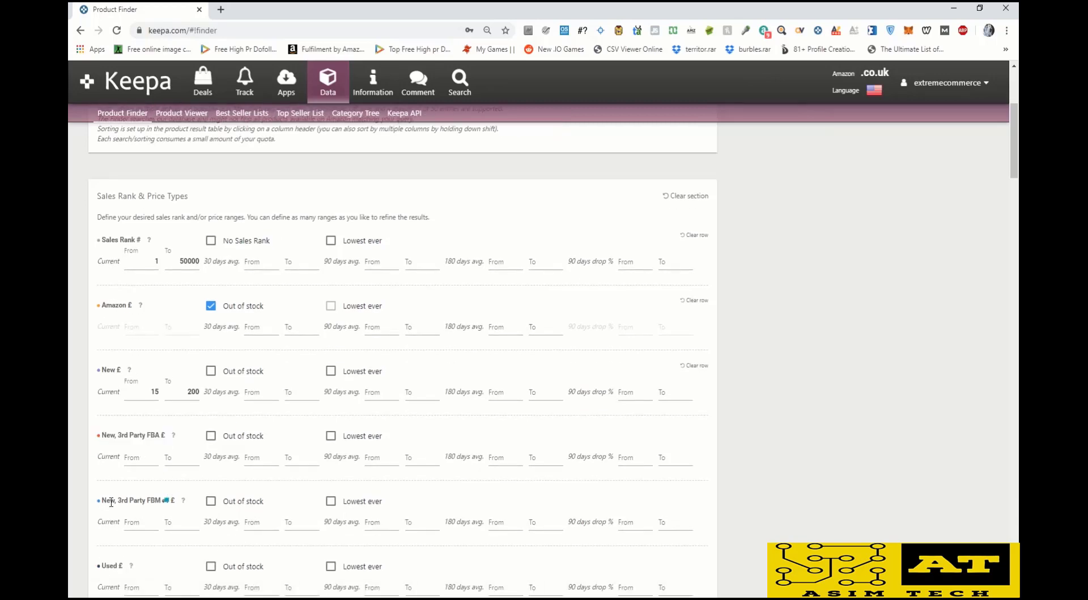
{"action": "scroll", "coordinate": [120, 394], "scroll_direction": "down", "scroll_amount": 1}
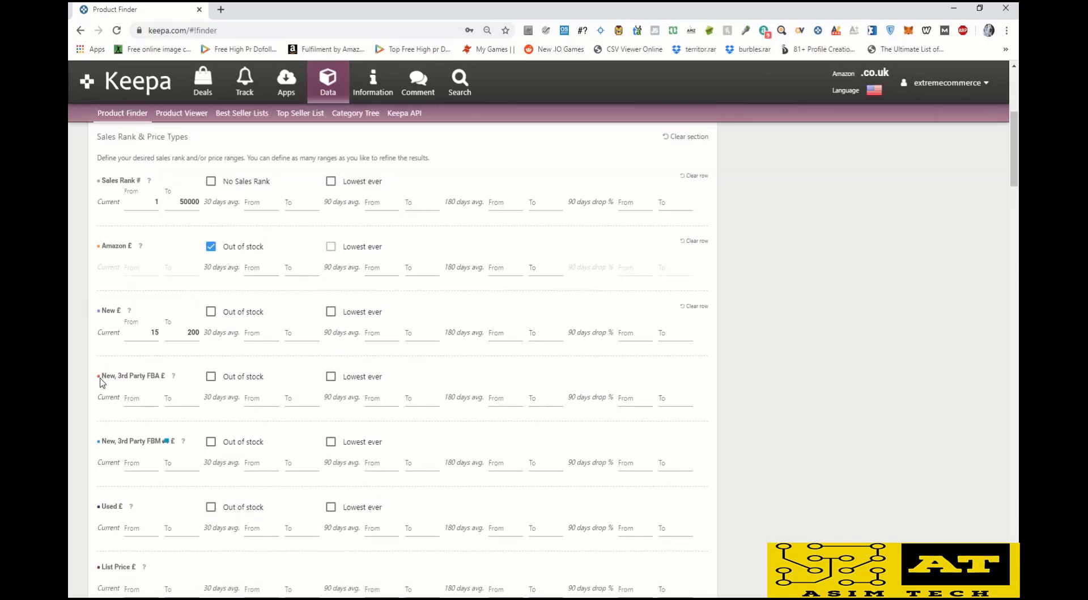
{"action": "left_click_drag", "start_coordinate": [100, 379], "coordinate": [161, 377]}
{"action": "left_click", "coordinate": [97, 385]}
{"action": "left_click_drag", "start_coordinate": [100, 310], "coordinate": [111, 311]}
{"action": "left_click", "coordinate": [113, 375]}
{"action": "left_click_drag", "start_coordinate": [114, 375], "coordinate": [145, 376]}
{"action": "left_click", "coordinate": [80, 381]}
{"action": "mouse_move", "coordinate": [131, 316]}
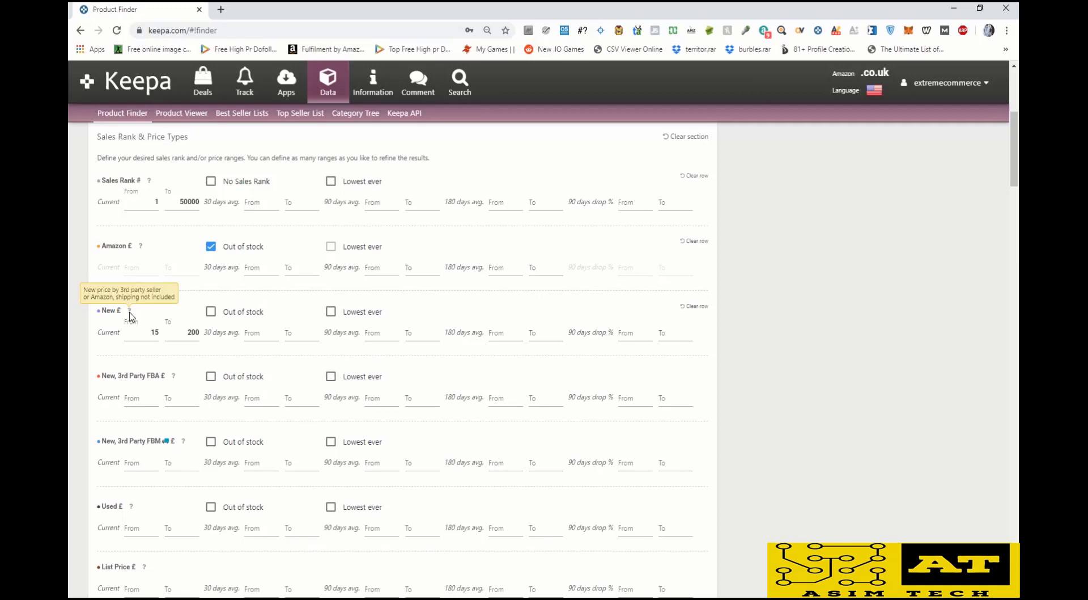
{"action": "mouse_move", "coordinate": [175, 376]}
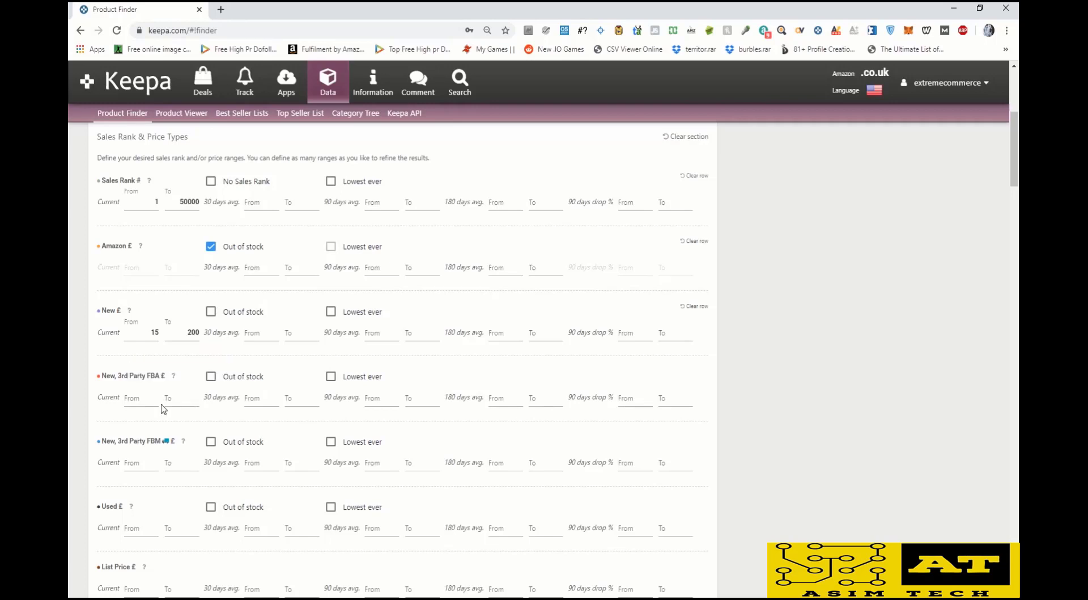
Set the current New, 3rd Party FBA price range from 15 to 200 pounds
{"action": "left_click", "coordinate": [143, 399]}
{"action": "type", "text": "15"}
{"action": "key", "text": "Tab"}
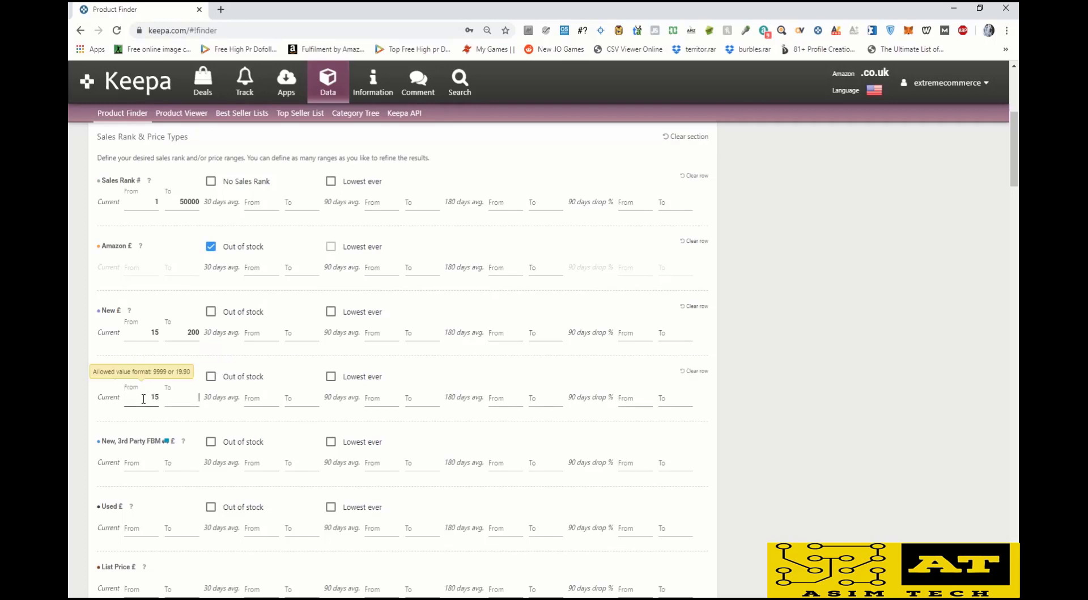
{"action": "type", "text": "2000"}
{"action": "key", "text": "BackSpace"}
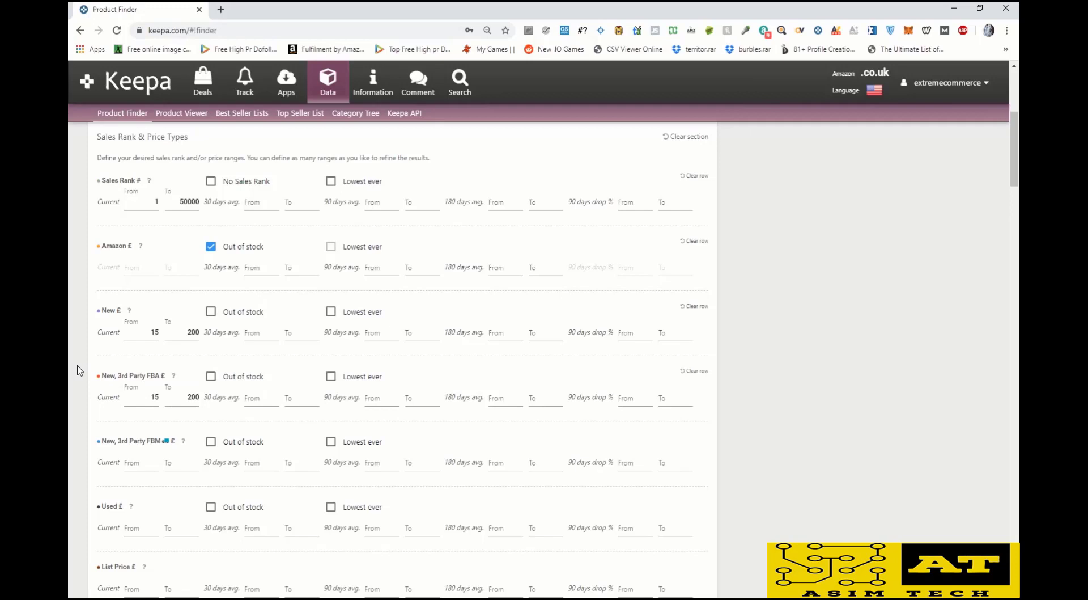
Clear both limits of the current New price range
{"action": "left_click_drag", "start_coordinate": [115, 440], "coordinate": [164, 440]}
{"action": "left_click", "coordinate": [86, 420]}
{"action": "left_click_drag", "start_coordinate": [109, 311], "coordinate": [126, 311]}
{"action": "left_click", "coordinate": [100, 319]}
{"action": "left_click", "coordinate": [97, 327]}
{"action": "mouse_move", "coordinate": [129, 312]}
{"action": "left_click_drag", "start_coordinate": [149, 333], "coordinate": [229, 331]}
{"action": "key", "text": "BackSpace"}
{"action": "key", "text": "BackSpace"}
Look through the remaining price type filters, including Buy Box, used and eBay prices, down to the category and title filters
{"action": "scroll", "coordinate": [225, 427], "scroll_direction": "down", "scroll_amount": 3}
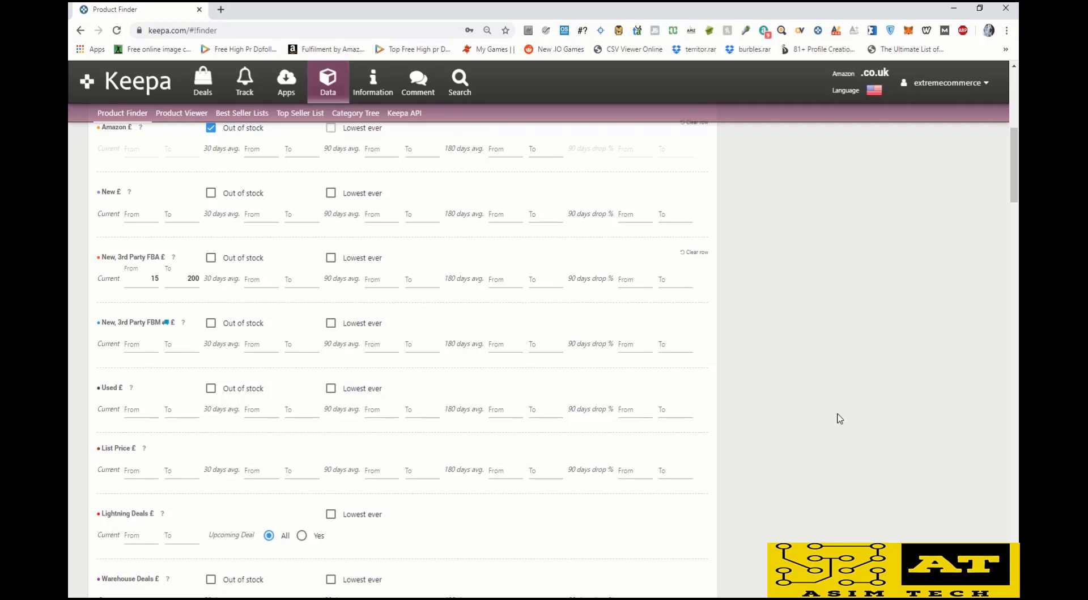
{"action": "scroll", "coordinate": [466, 405], "scroll_direction": "down", "scroll_amount": 2}
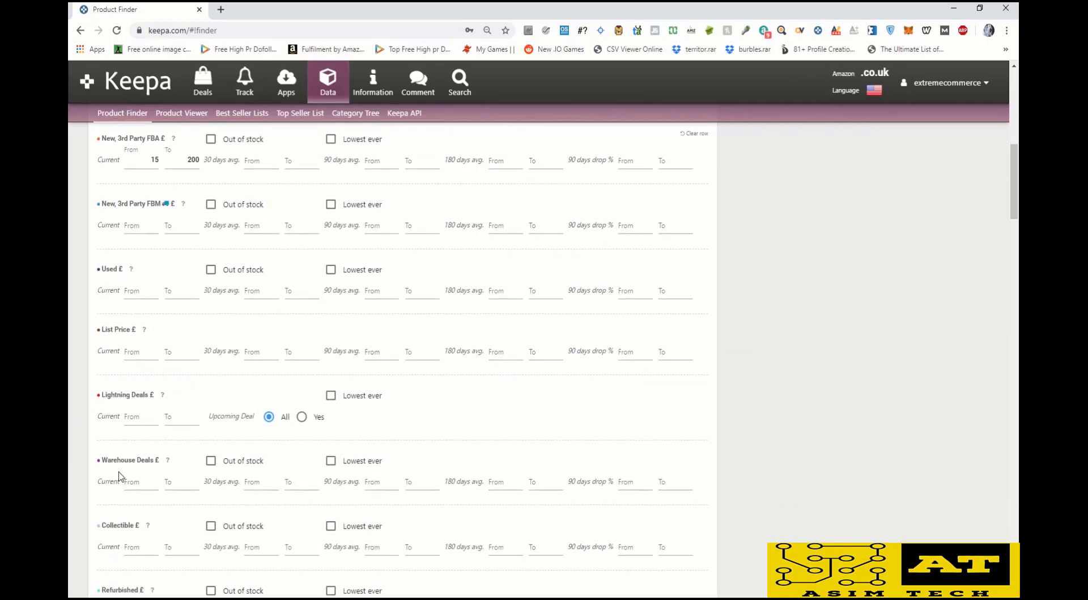
{"action": "scroll", "coordinate": [142, 510], "scroll_direction": "down", "scroll_amount": 2}
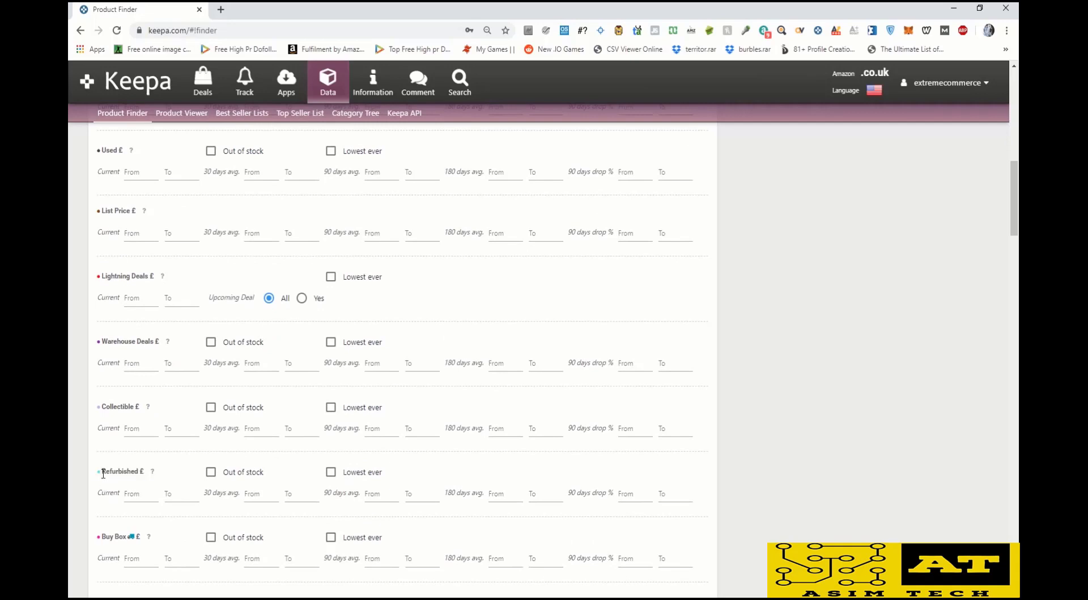
{"action": "scroll", "coordinate": [138, 488], "scroll_direction": "down", "scroll_amount": 1}
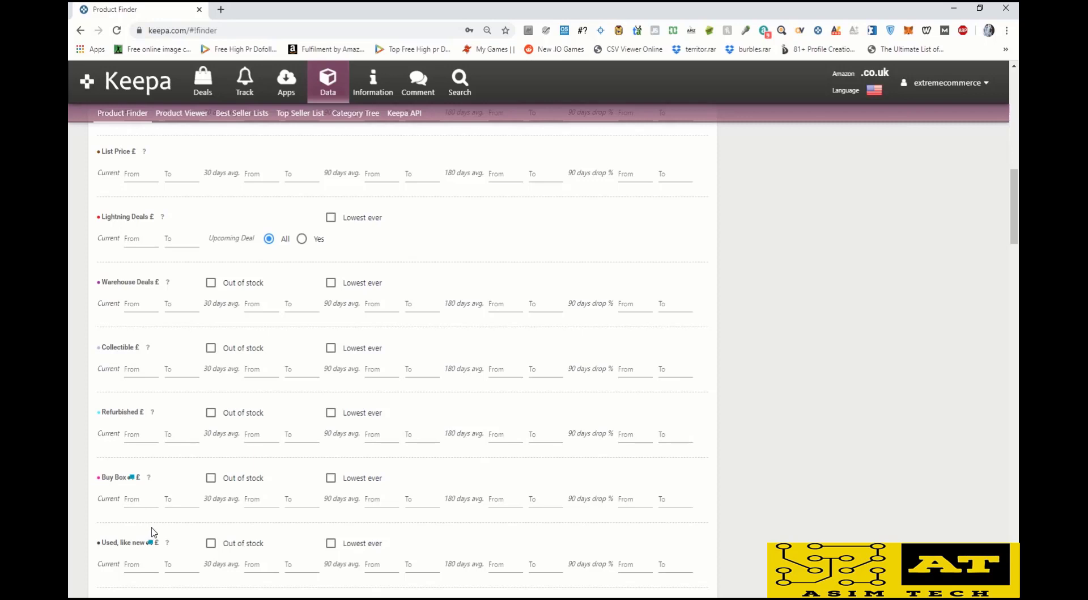
{"action": "scroll", "coordinate": [152, 532], "scroll_direction": "down", "scroll_amount": 2}
{"action": "left_click", "coordinate": [129, 381]}
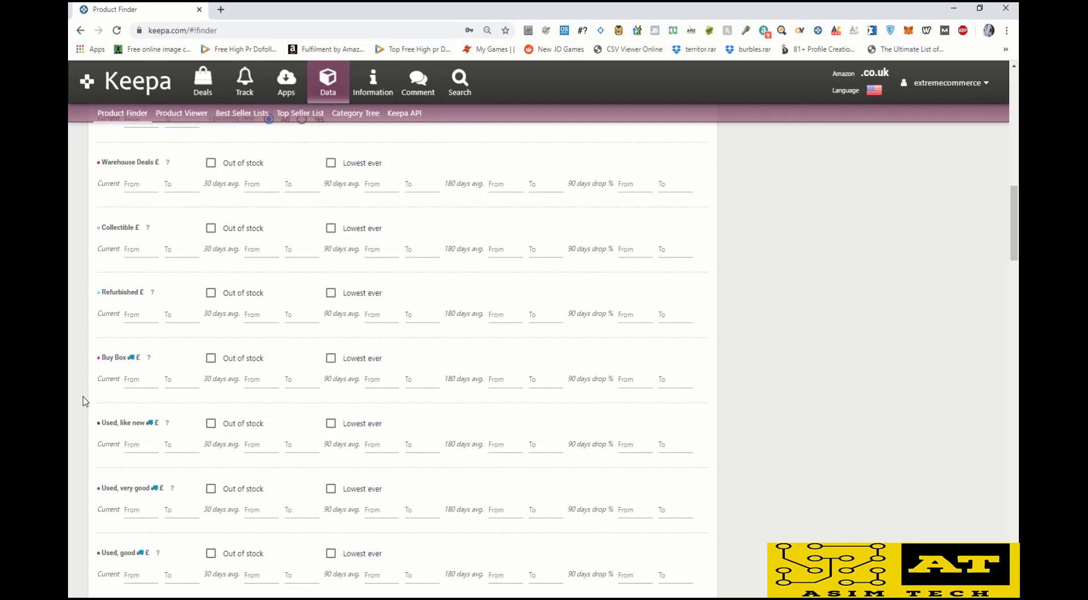
{"action": "scroll", "coordinate": [85, 399], "scroll_direction": "down", "scroll_amount": 1}
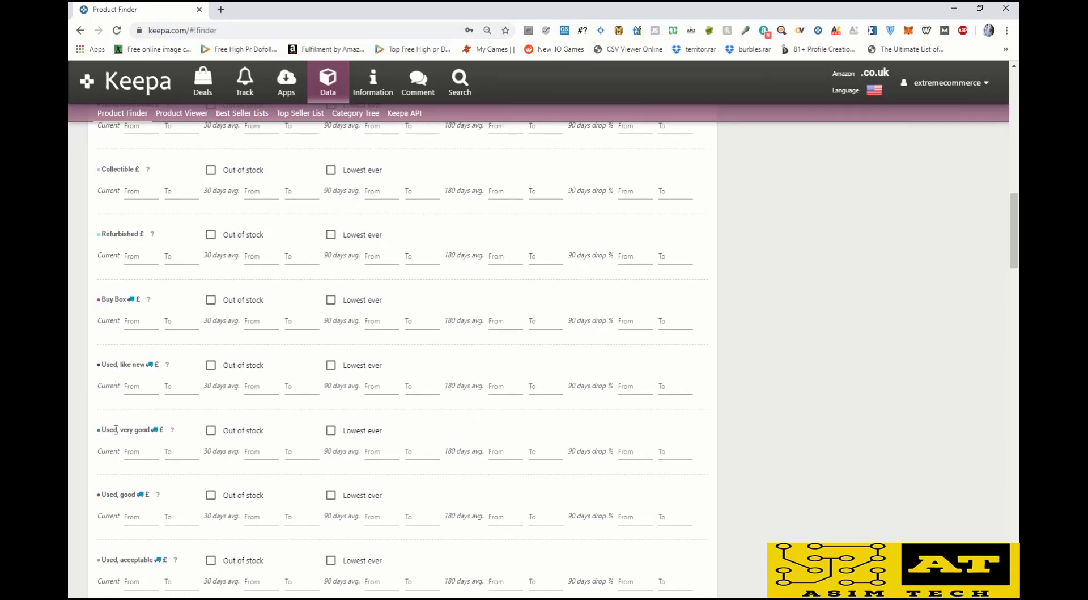
{"action": "scroll", "coordinate": [250, 474], "scroll_direction": "down", "scroll_amount": 2}
{"action": "scroll", "coordinate": [215, 466], "scroll_direction": "down", "scroll_amount": 5}
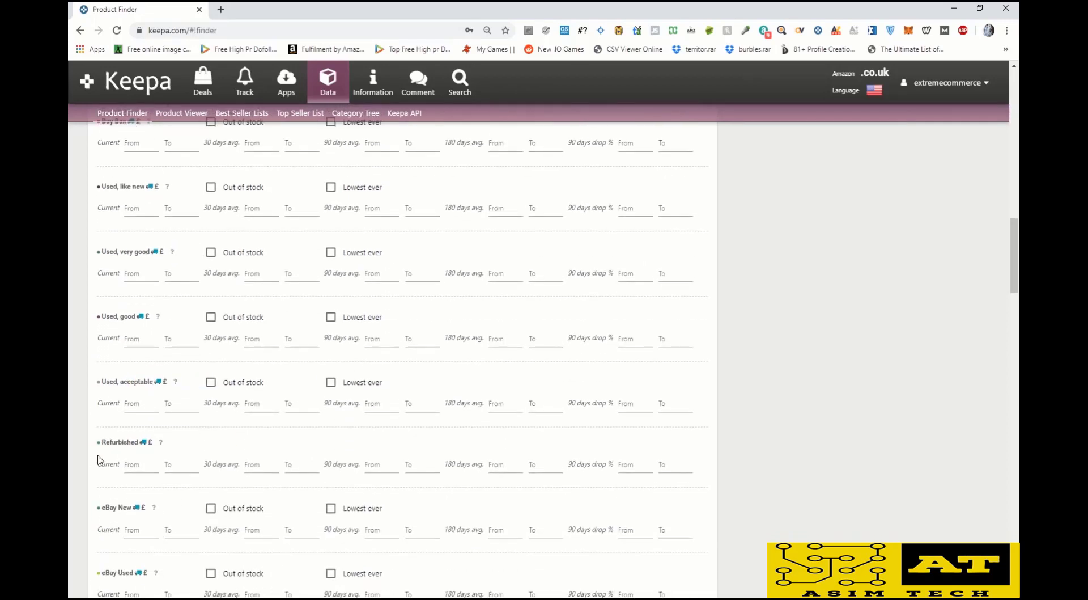
{"action": "scroll", "coordinate": [163, 452], "scroll_direction": "down", "scroll_amount": 4}
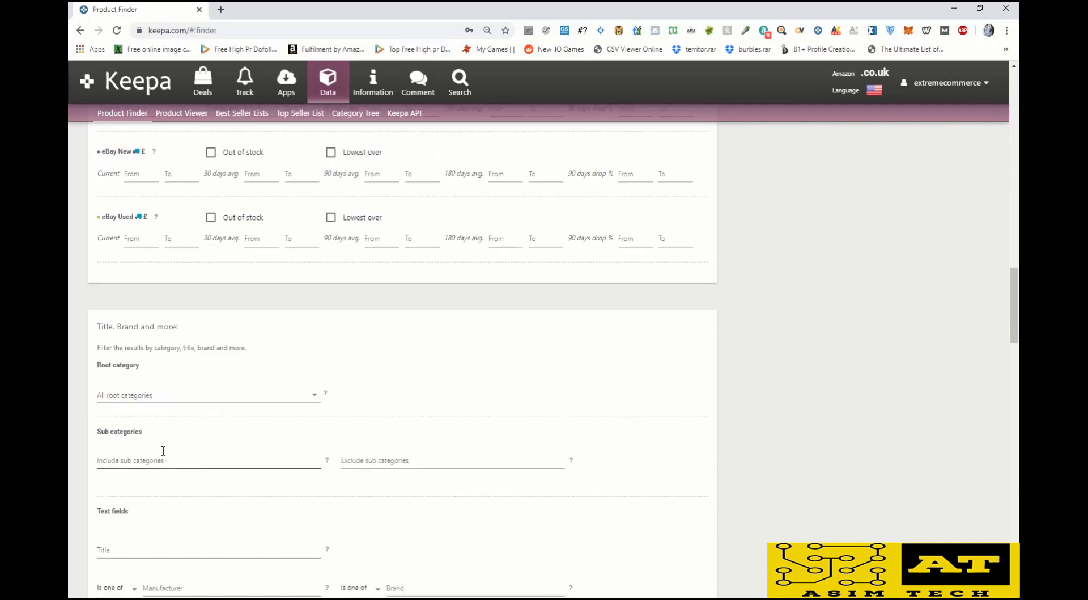
{"action": "scroll", "coordinate": [163, 452], "scroll_direction": "up", "scroll_amount": 1}
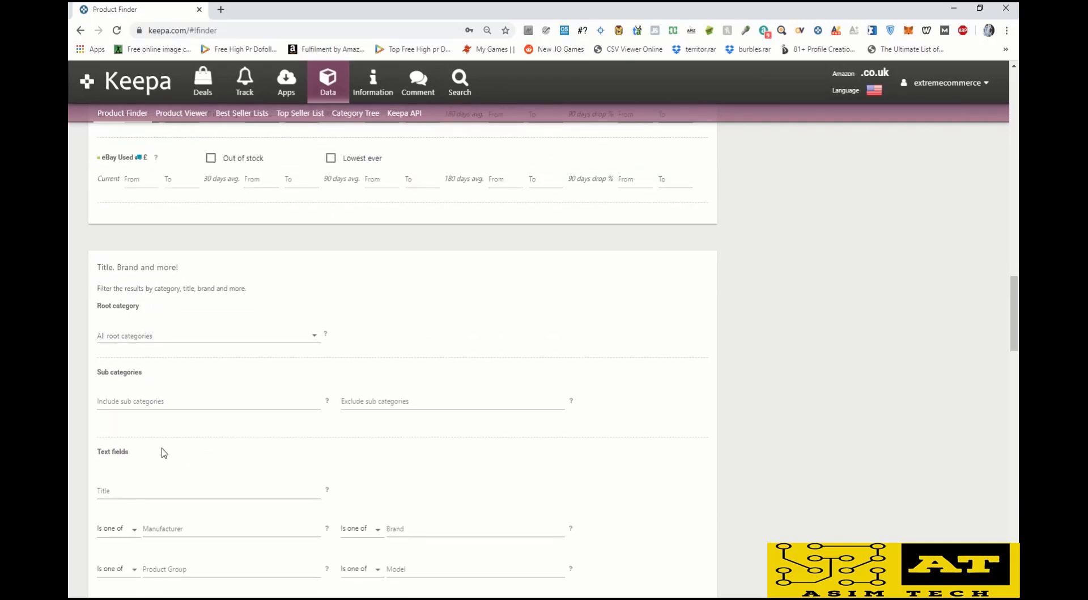